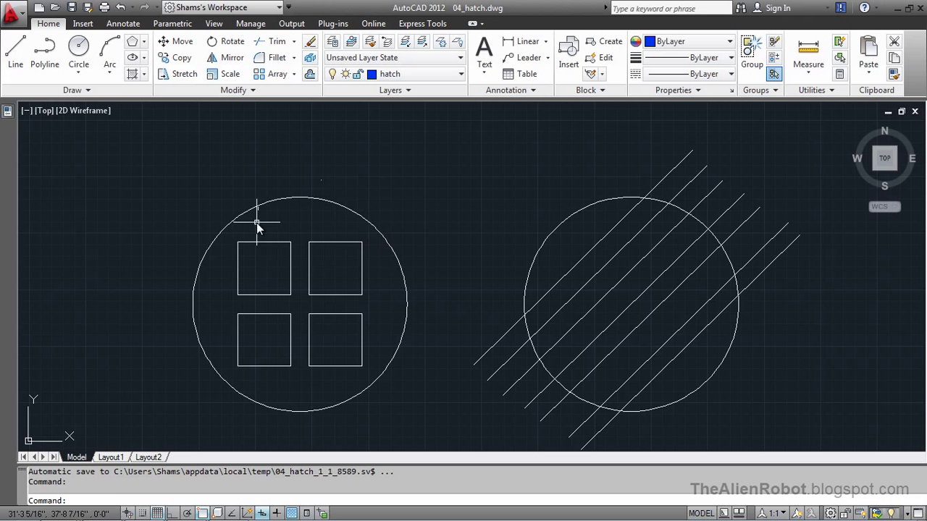
- Hatch the inside of the left circle with ANSI32, leaving its four squares as islands, then select the hatch
click(133, 75)
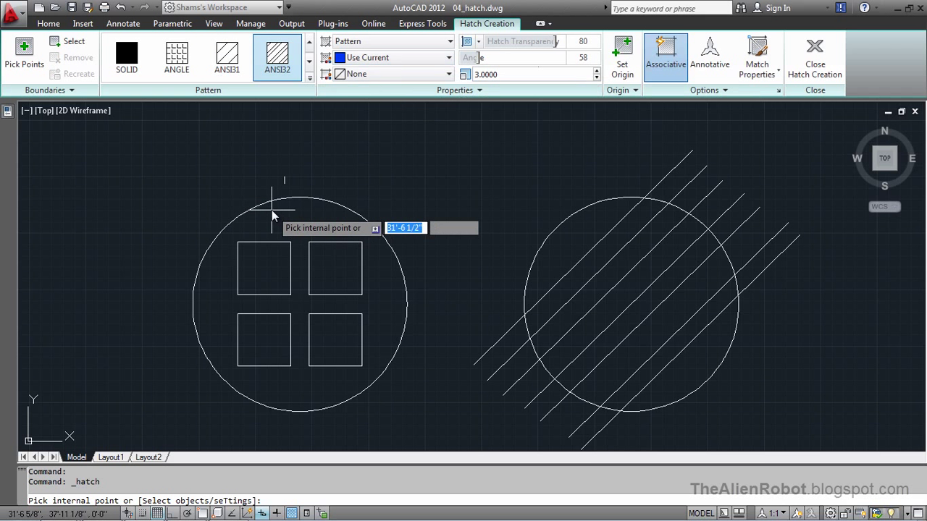
click(284, 250)
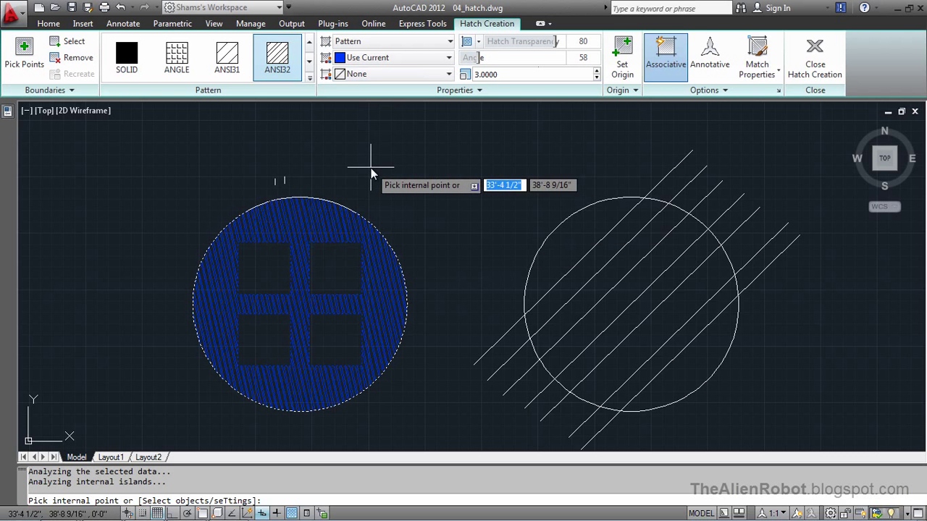
key(Escape)
click(305, 221)
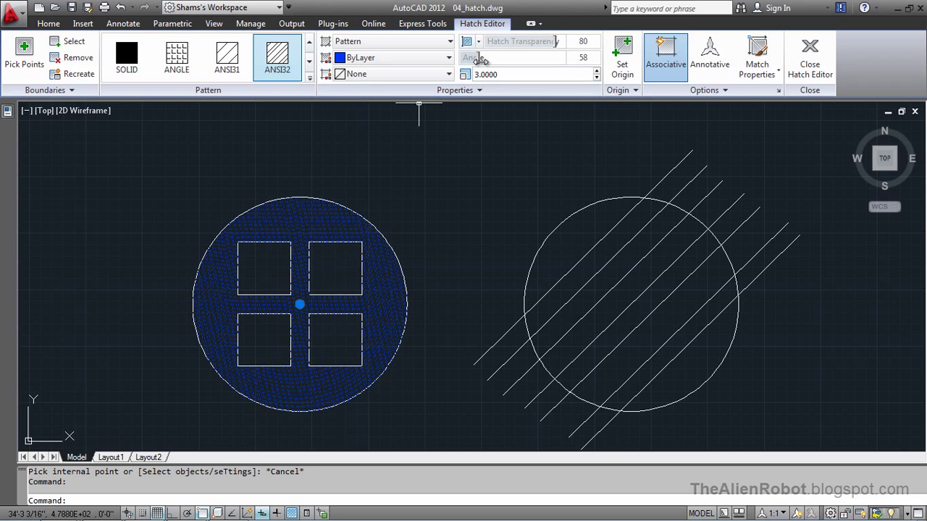
- Change the left circle's hatch to angle 85, scale 4 and transparency 71
mouse_move(481, 58)
mouse_down()
mouse_move(500, 58)
mouse_move(488, 60)
mouse_up()
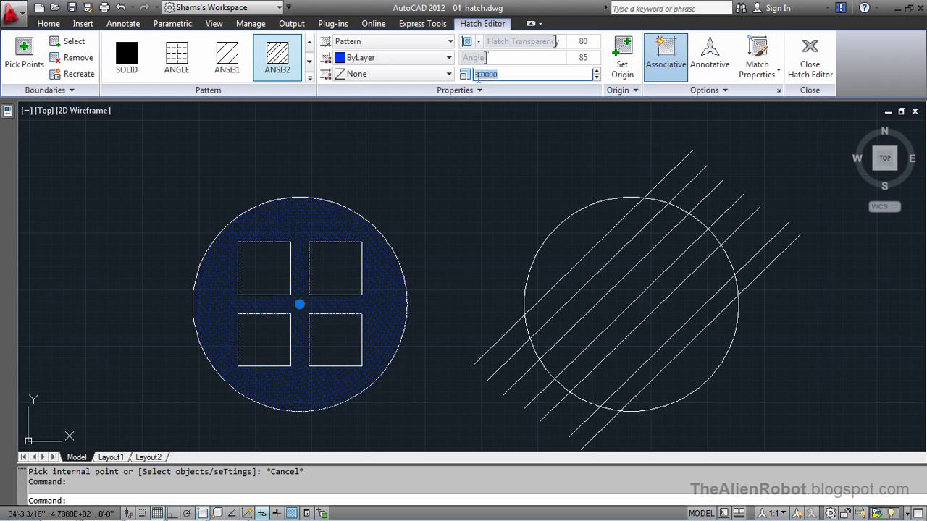
click(477, 75)
text(4)
key(Return)
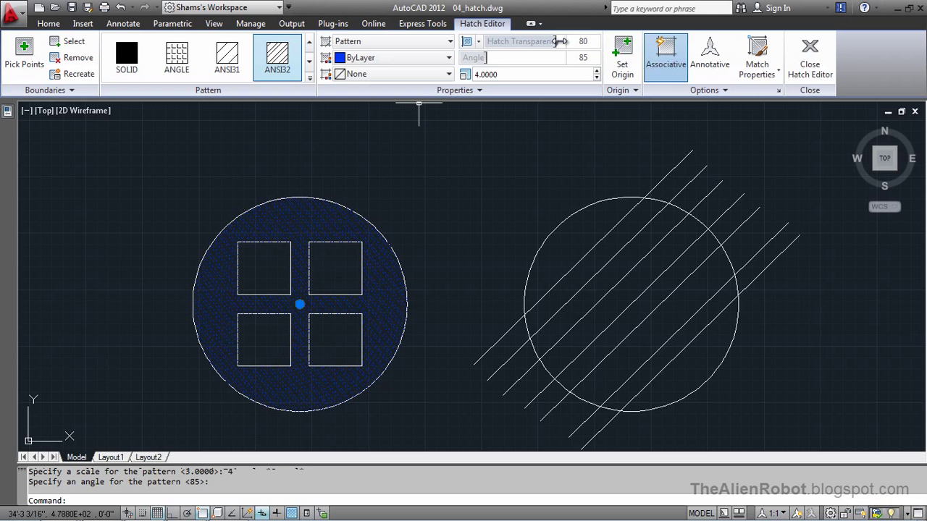
click(523, 42)
mouse_move(524, 42)
mouse_down()
mouse_move(502, 43)
mouse_move(514, 42)
mouse_up()
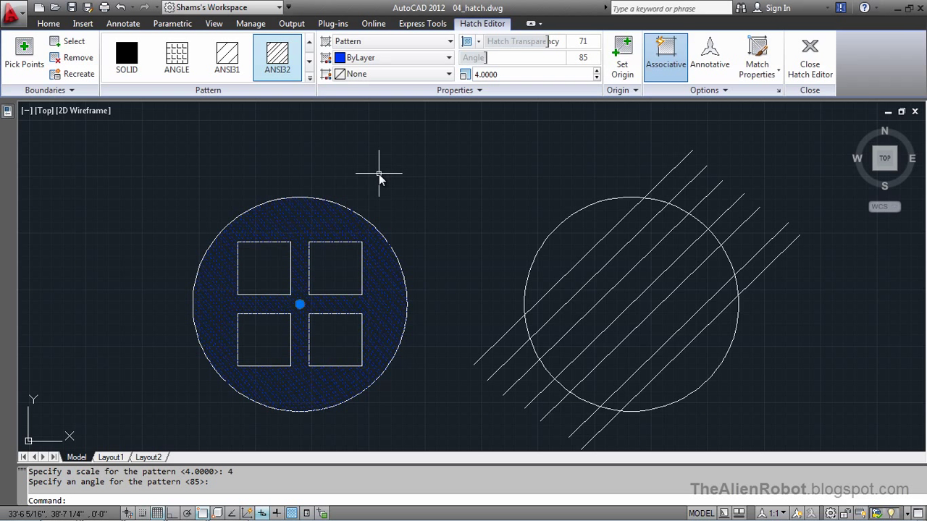
key(Escape)
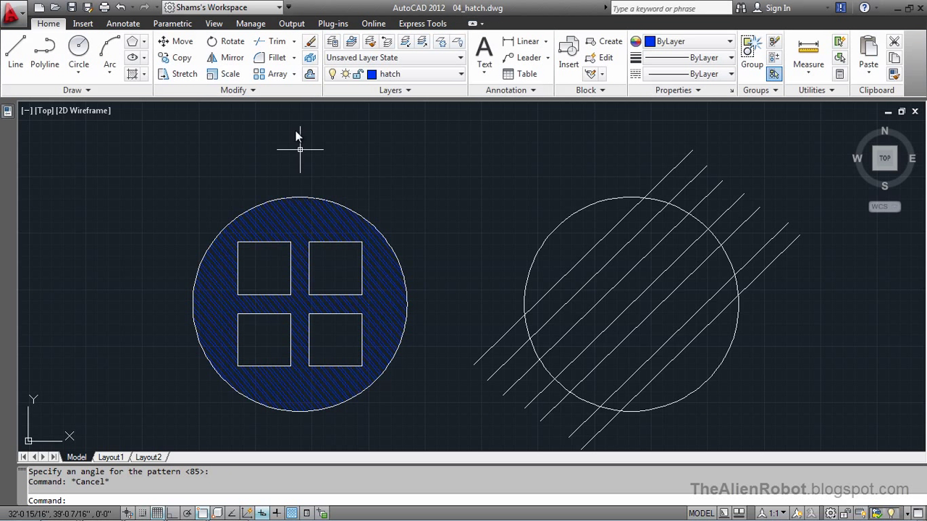
- Start a new hatch and pick ANSI34 from the pattern gallery
click(134, 74)
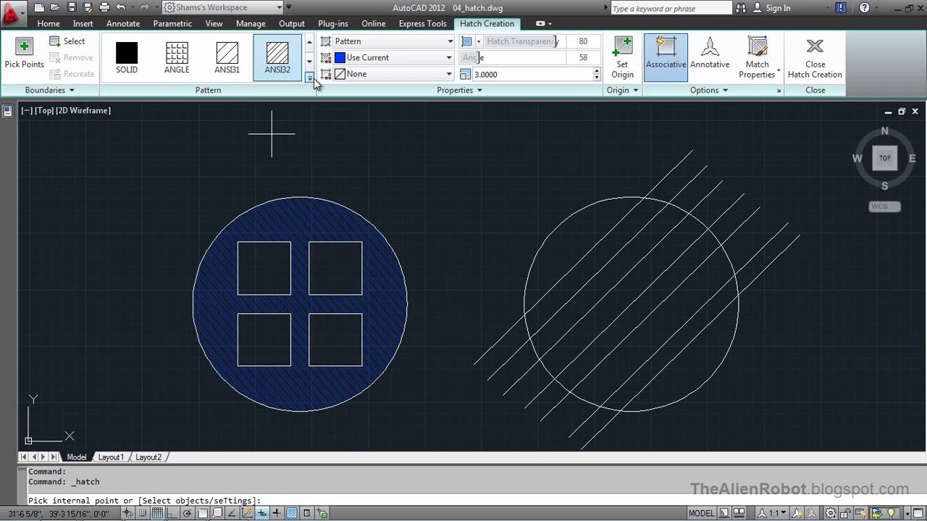
click(309, 80)
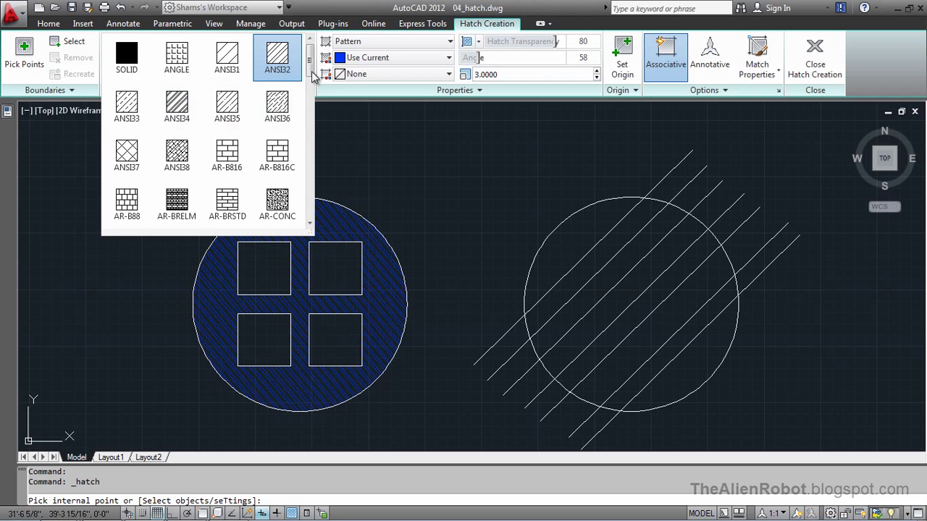
mouse_move(310, 62)
mouse_down()
mouse_move(312, 126)
mouse_move(311, 61)
mouse_up()
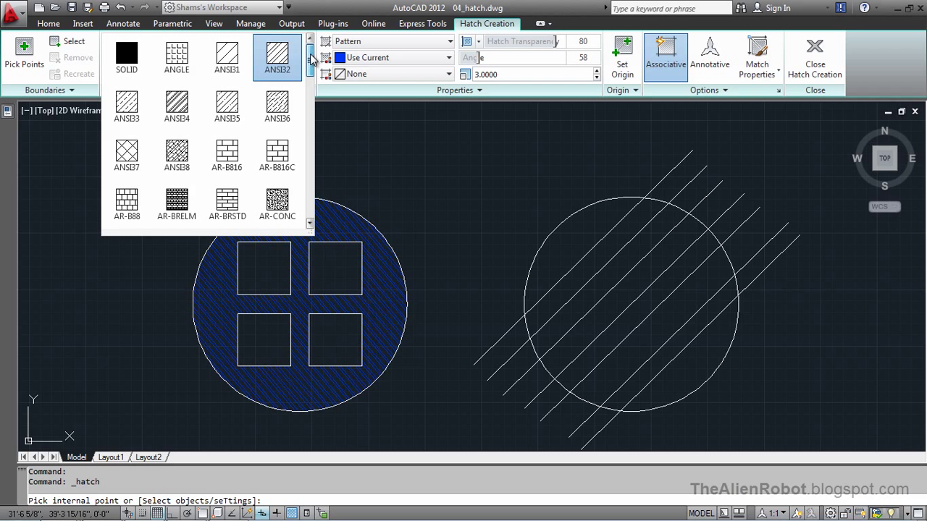
click(178, 106)
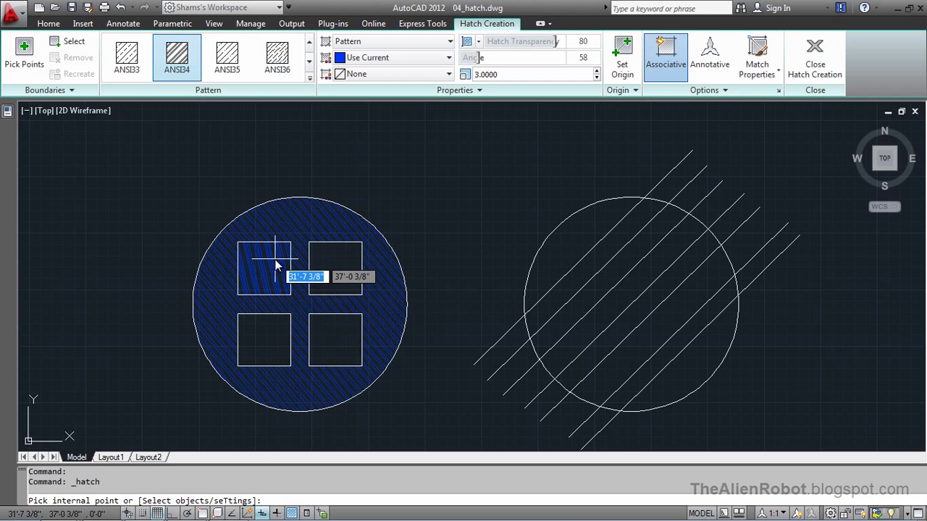
- Pick the four squares inside the left circle as the hatch areas
click(275, 265)
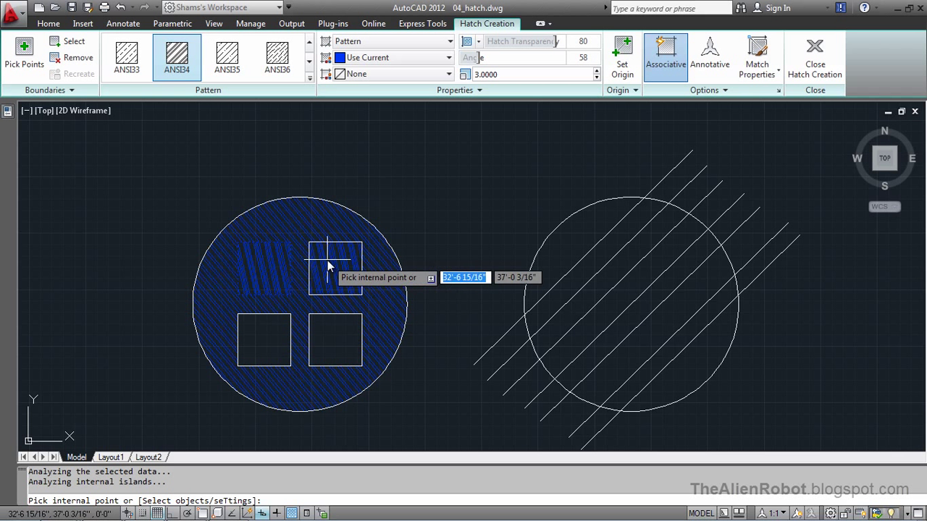
click(327, 260)
click(344, 338)
click(266, 331)
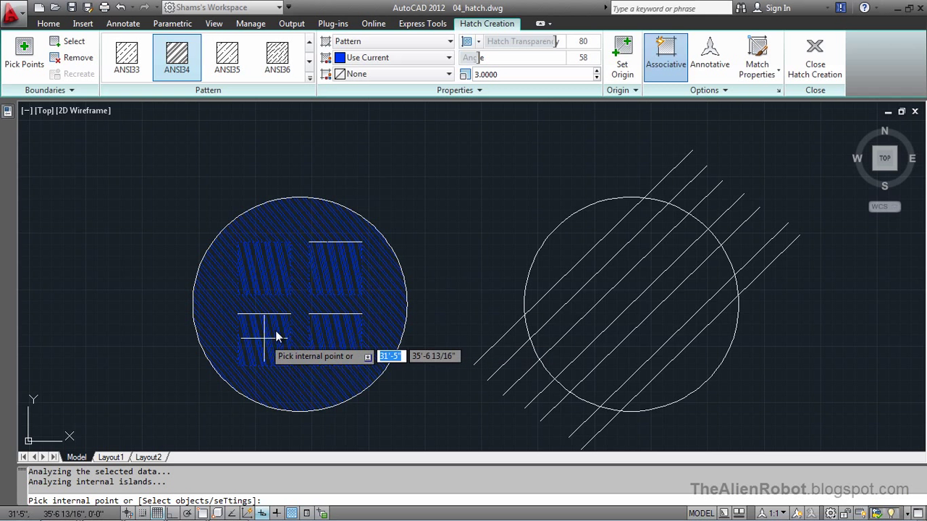
- Set the squares' ANSI34 hatch to scale 4 and angle 45, and finish the hatch
click(479, 77)
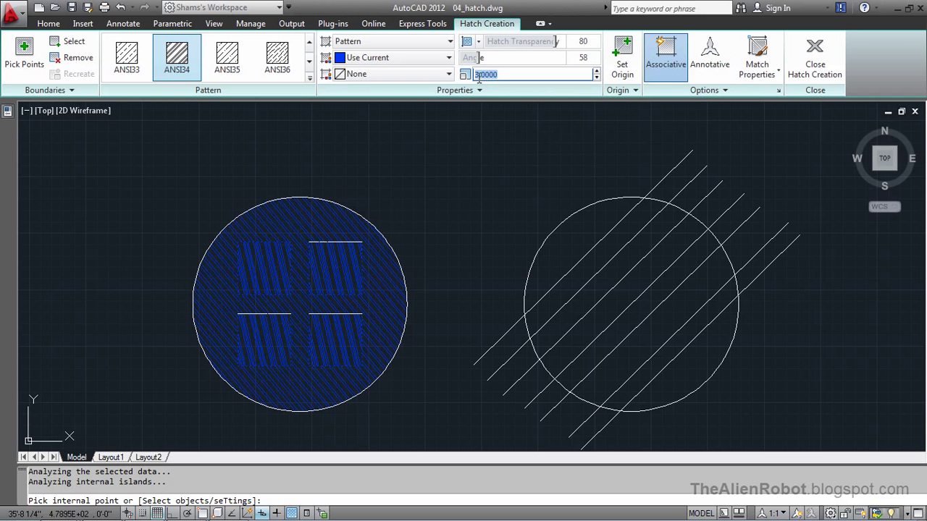
key(Return)
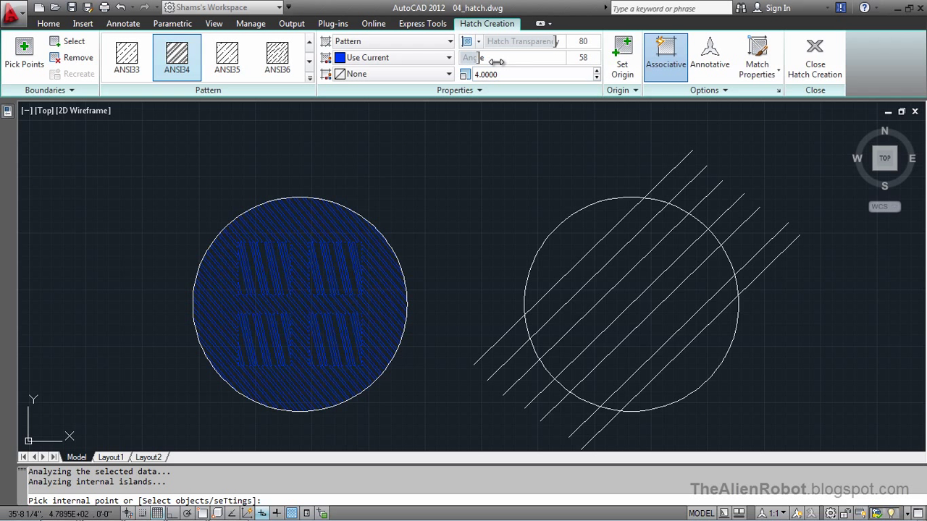
click(583, 59)
text(45)
key(Return)
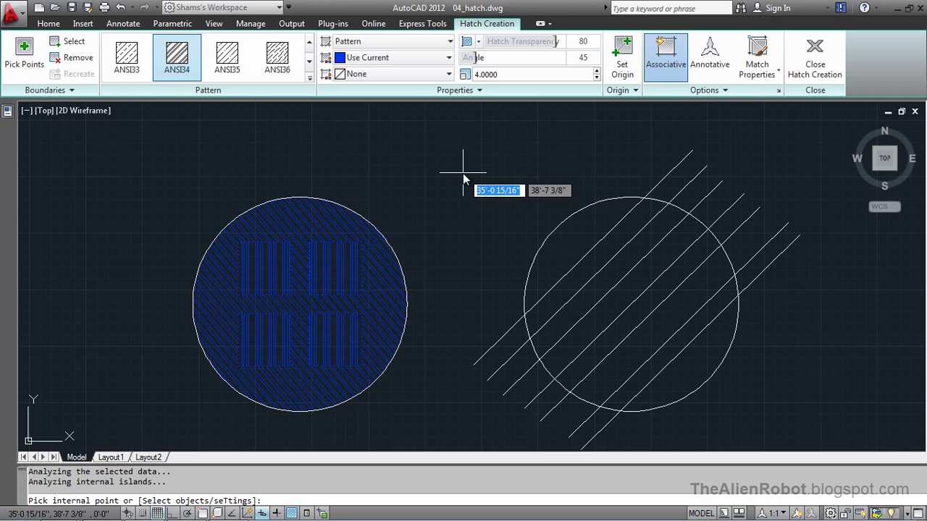
click(660, 73)
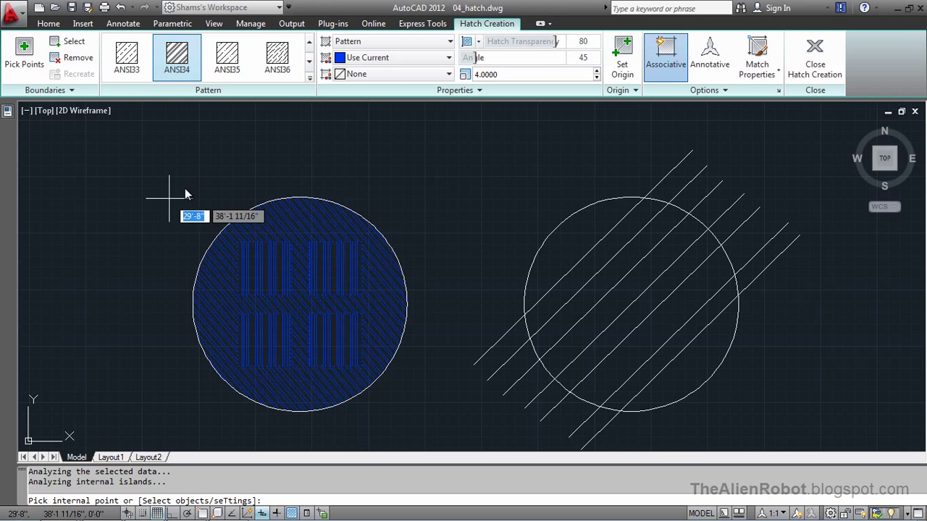
key(Return)
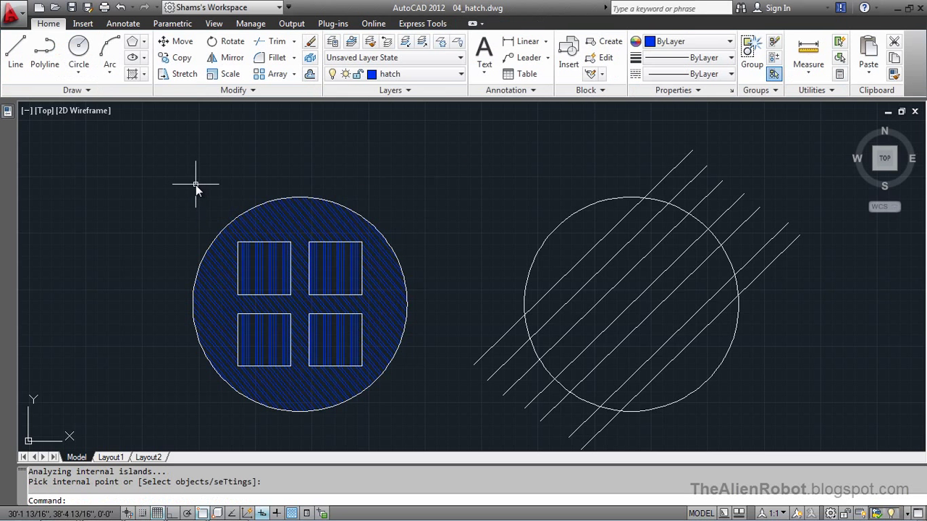
- Stretch the upper-right square's corner onto the diagonal to make a triangle, and show hatch transparency
key(Return)
click(312, 243)
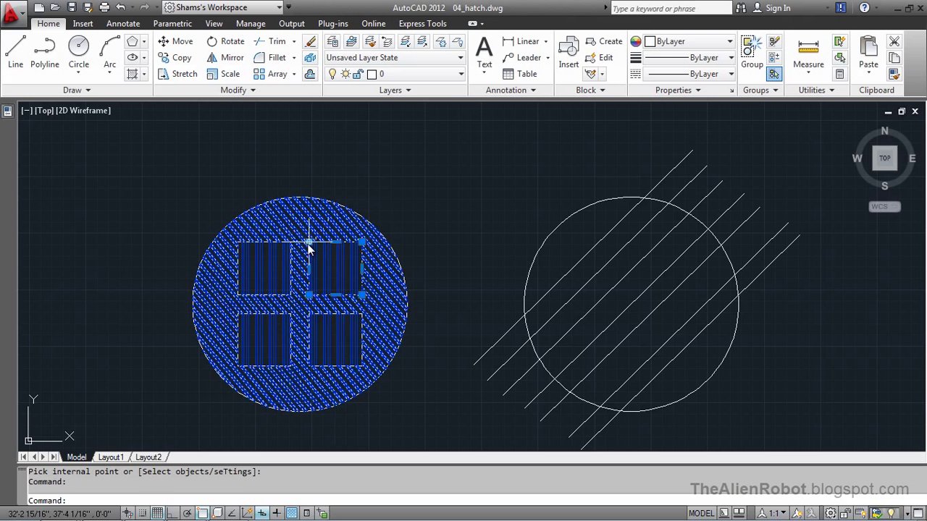
mouse_move(309, 245)
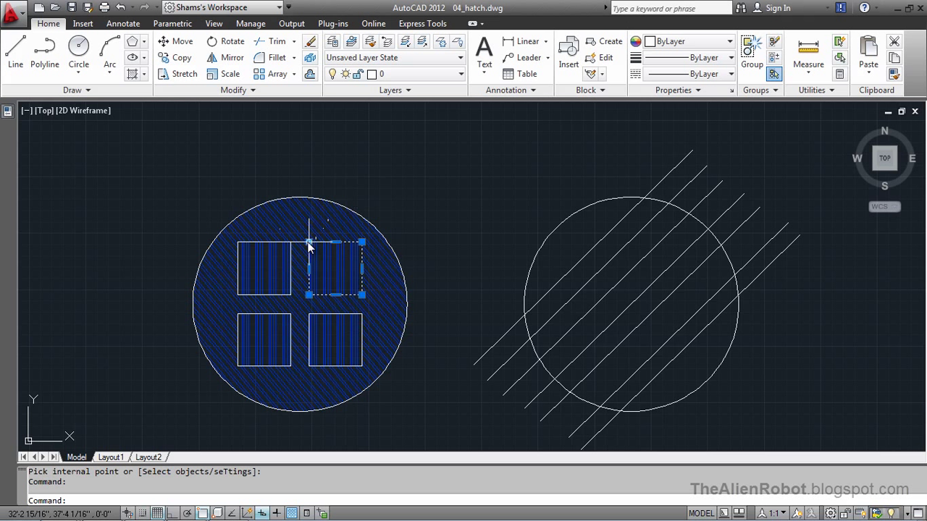
click(309, 242)
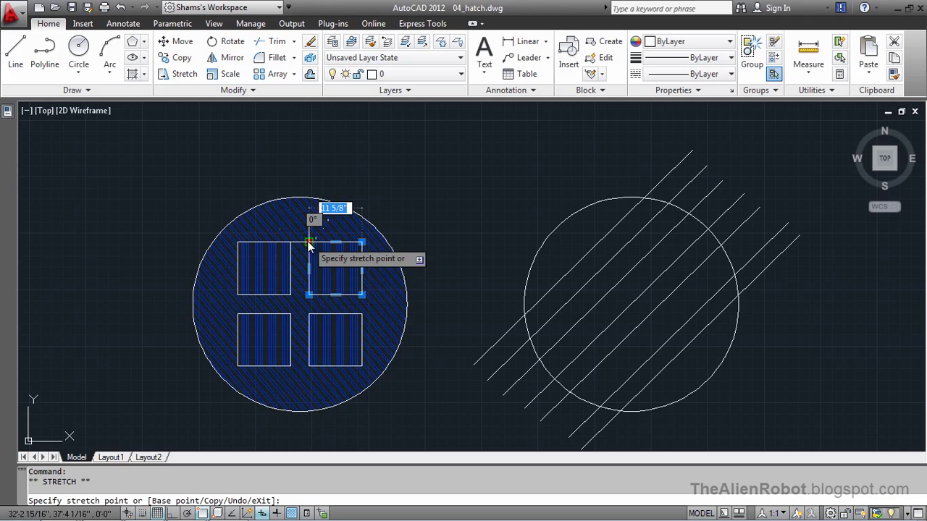
click(336, 268)
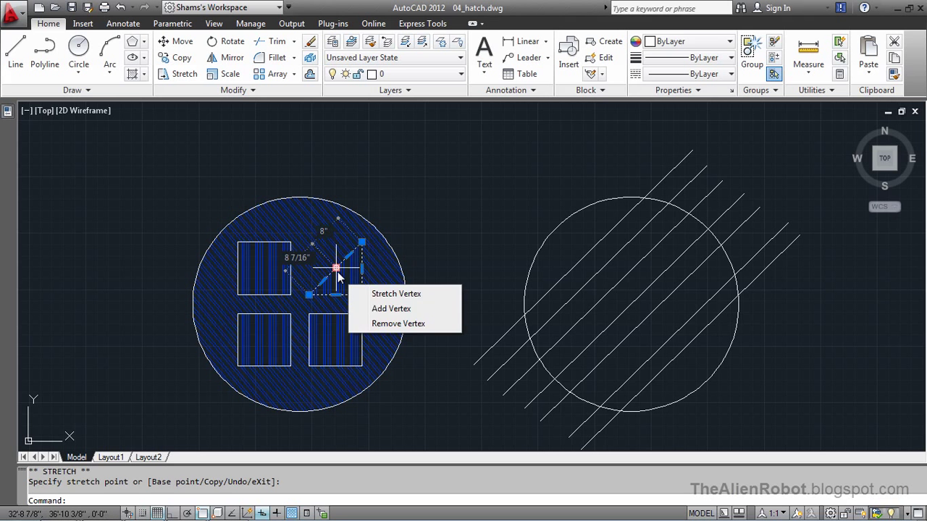
click(358, 258)
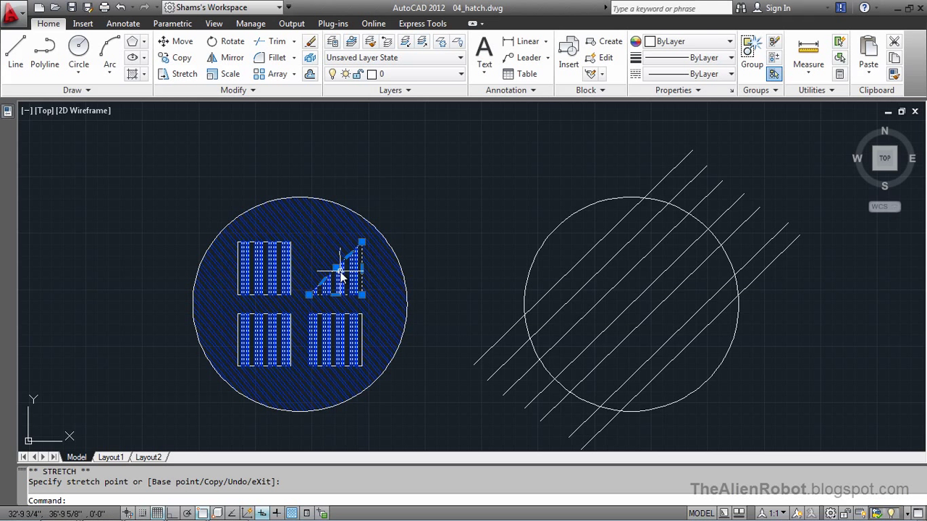
click(322, 246)
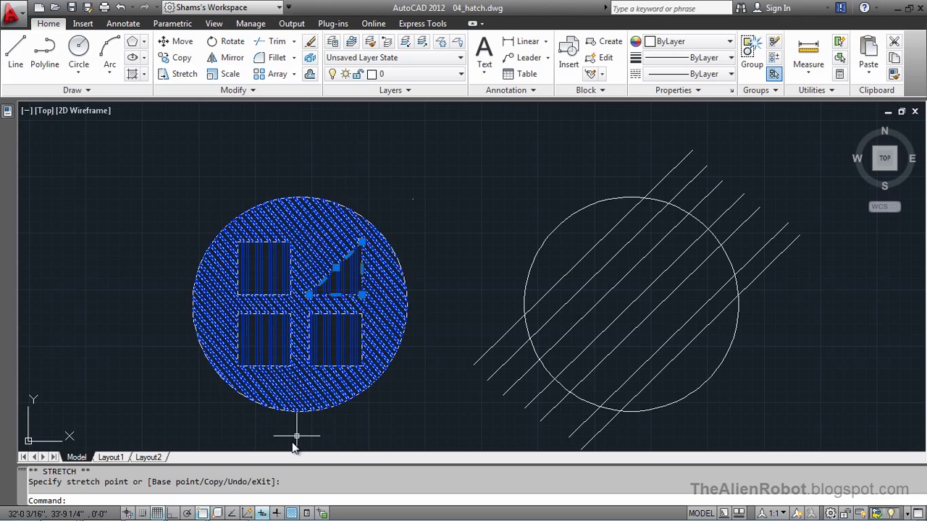
click(293, 513)
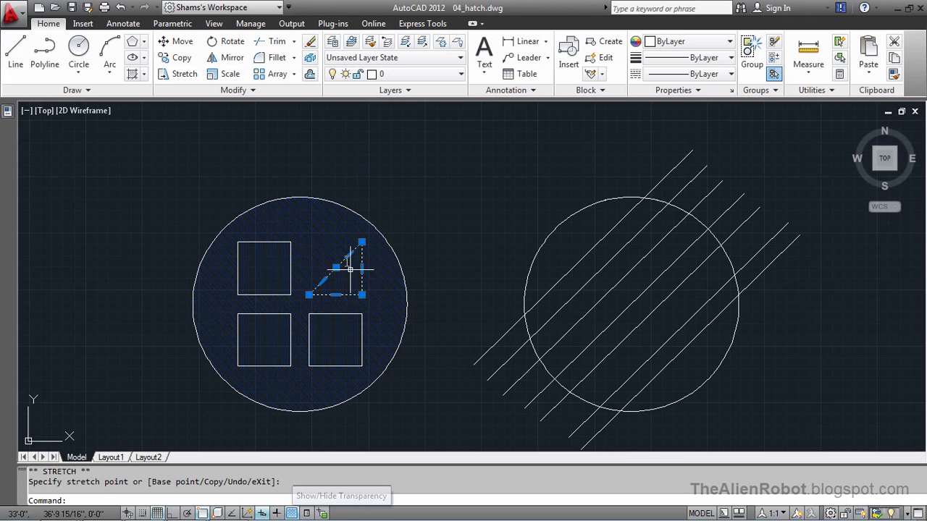
click(305, 223)
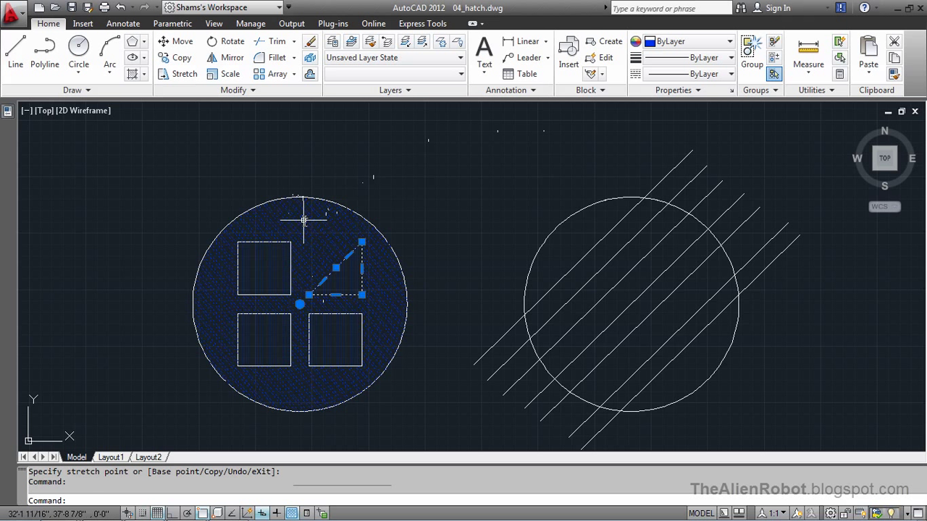
- Clear the grips, leaving the top-right square reshaped as a right triangle
key(Escape)
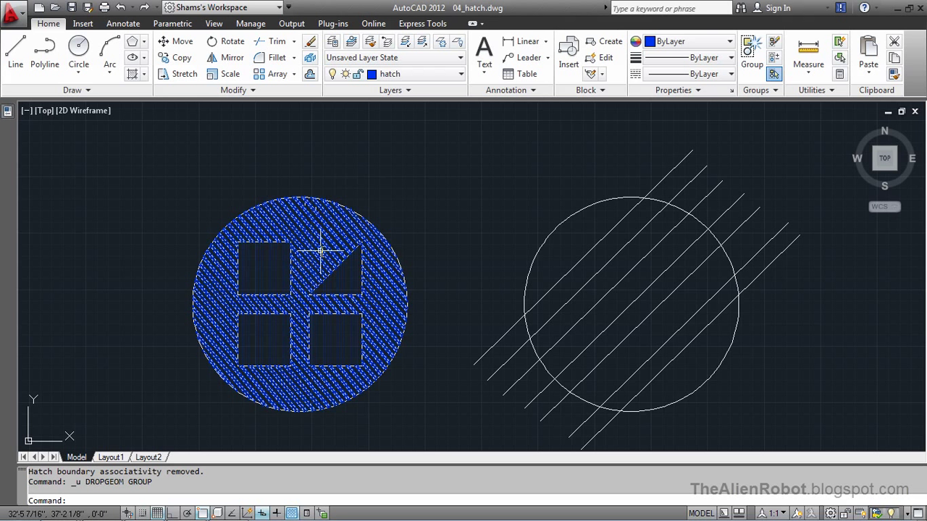
- Select the circle's ANSI32 hatch for editing and toggle transparency display on, then off
click(320, 251)
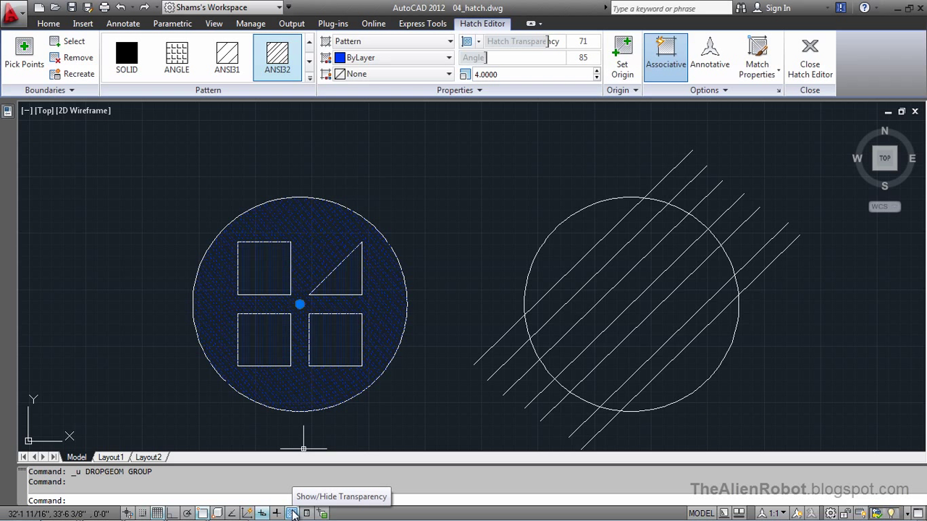
click(292, 513)
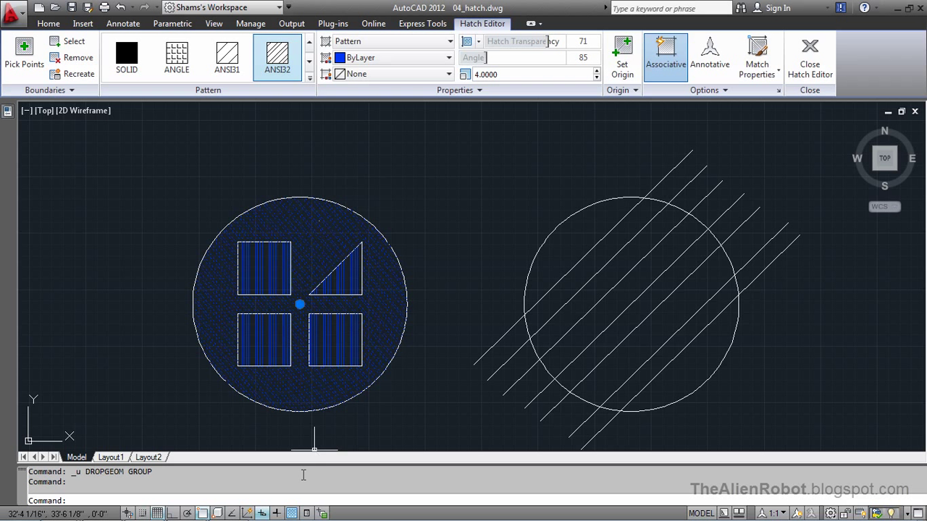
click(293, 513)
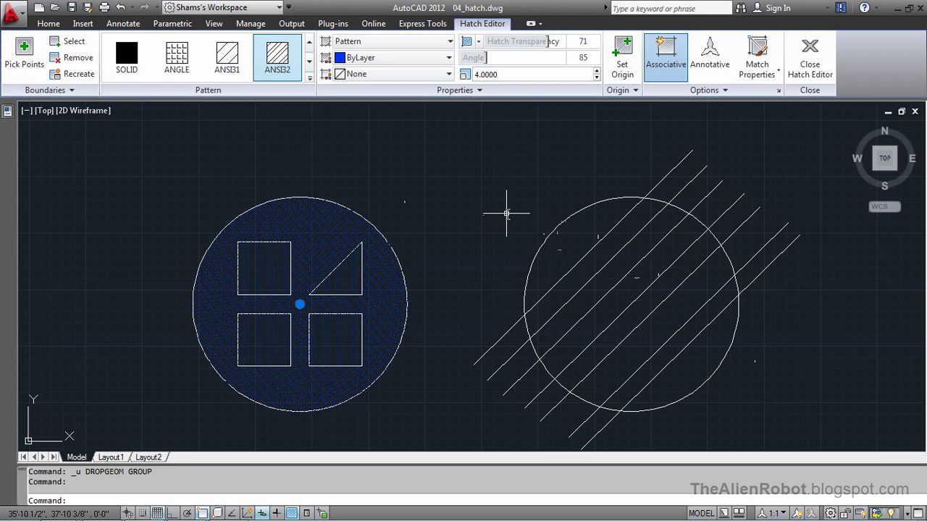
- From the Home tab, begin a new ANSI34 hatch with transparency lowered to 5
click(52, 24)
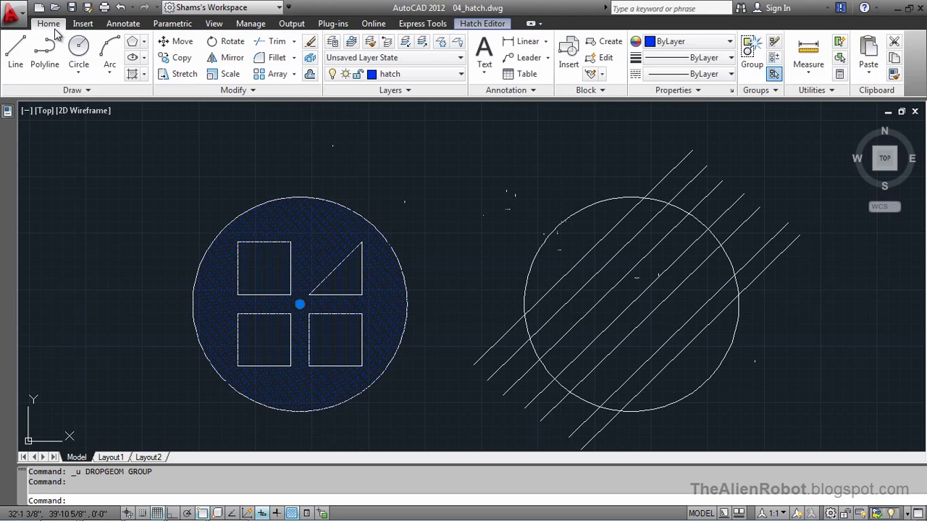
click(133, 75)
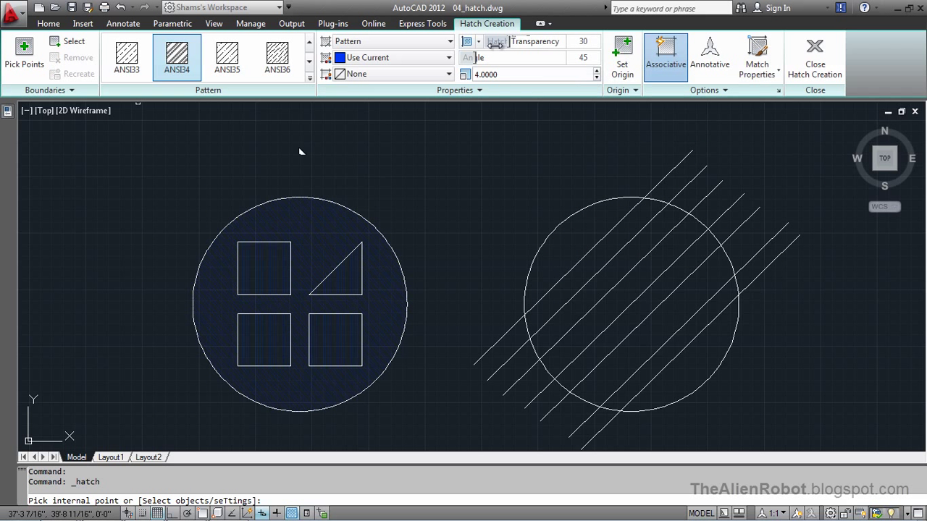
drag(476, 46, 466, 46)
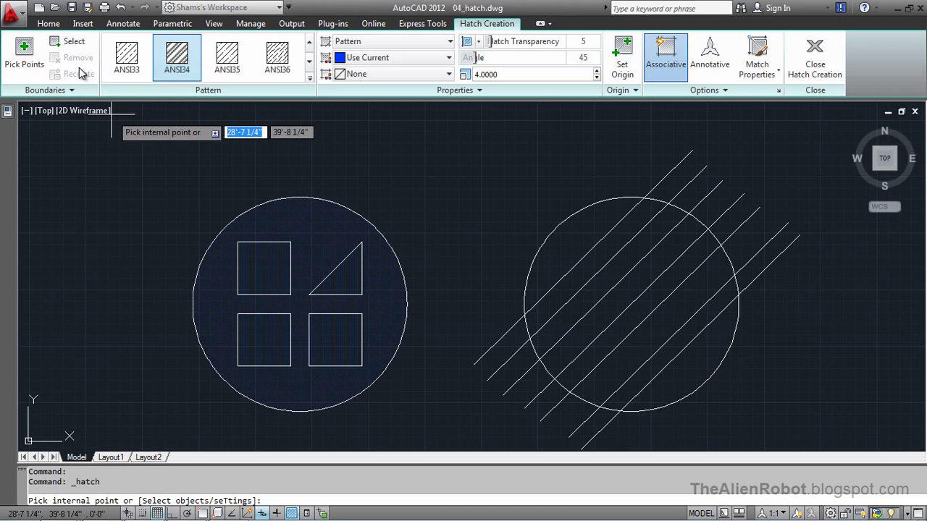
- Hatch the right circle by selecting its edge as the boundary object
click(68, 42)
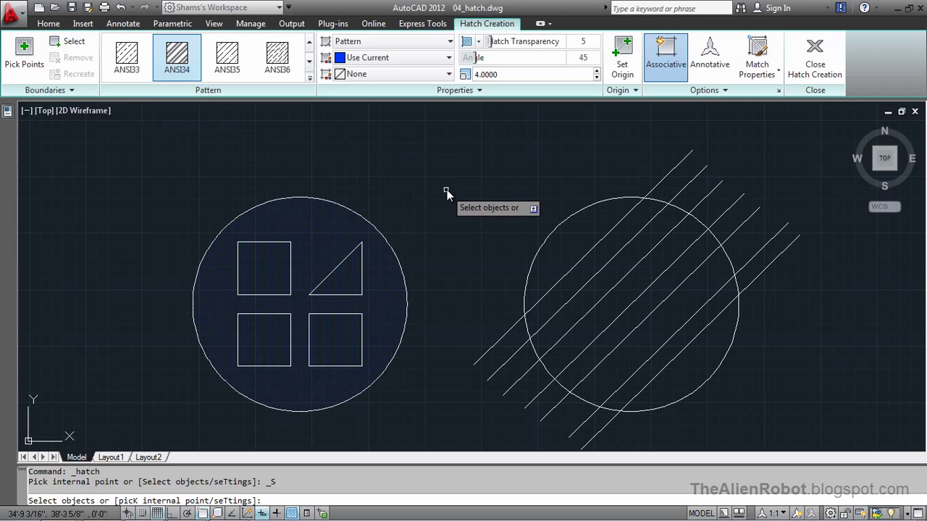
click(479, 223)
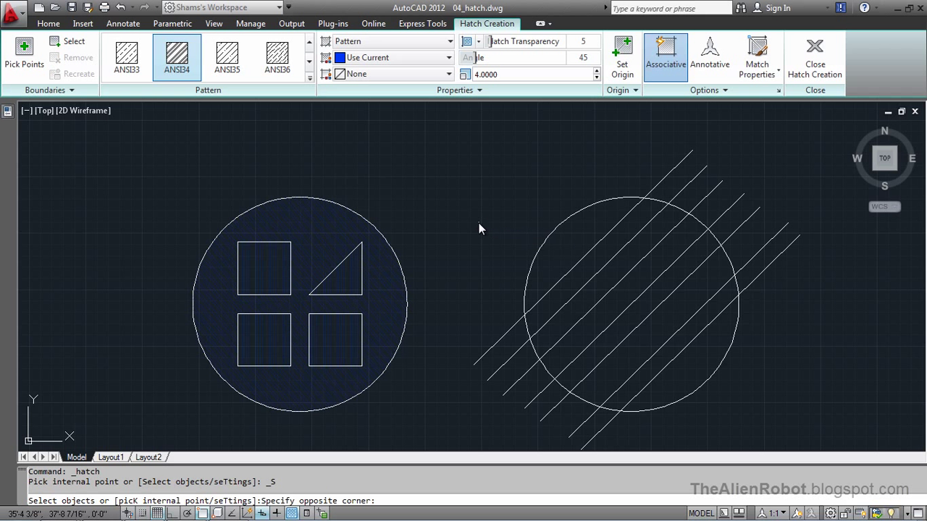
key(Escape)
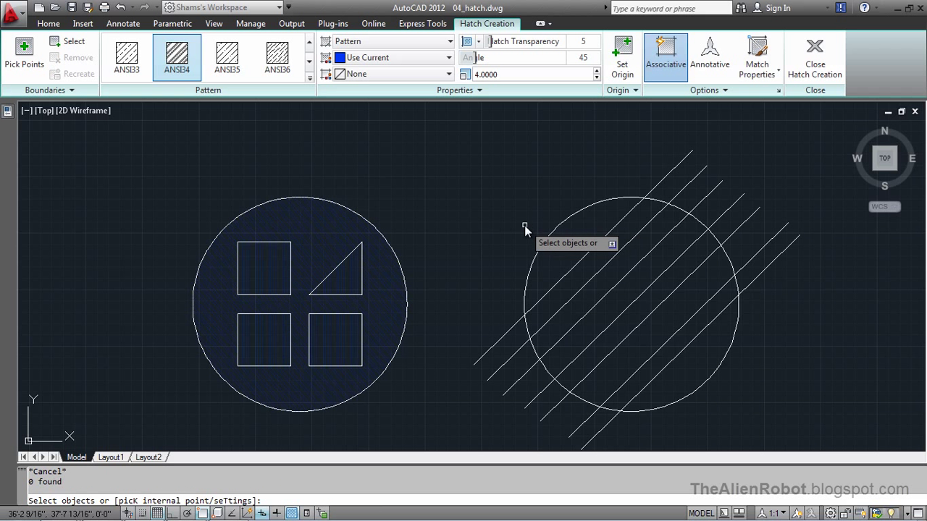
click(71, 41)
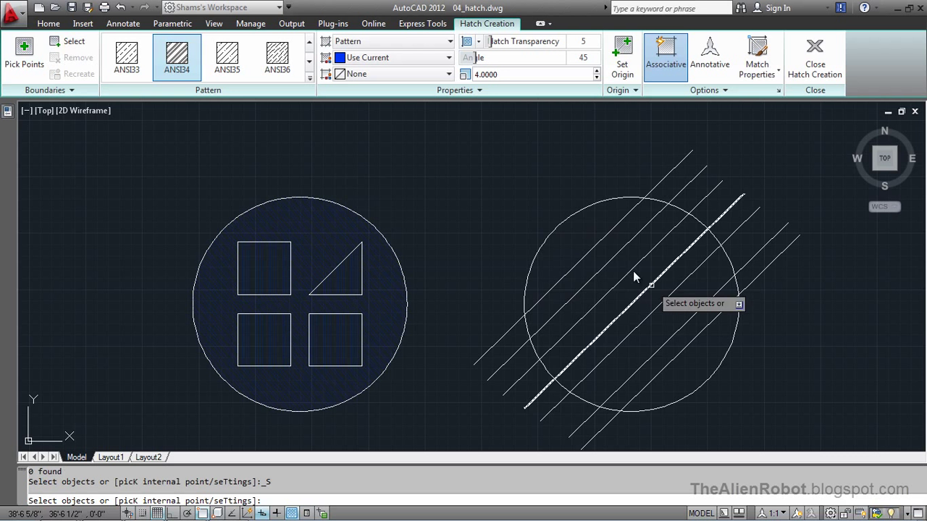
click(545, 242)
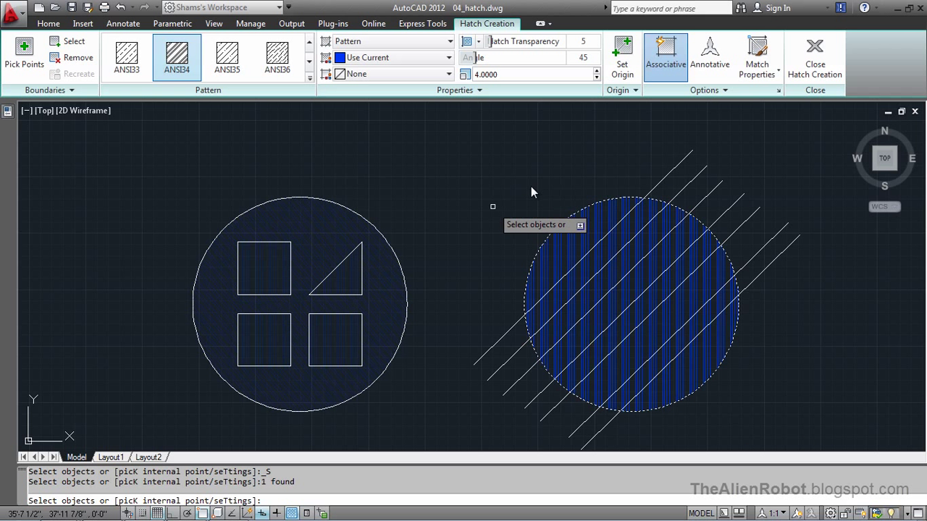
key(Return)
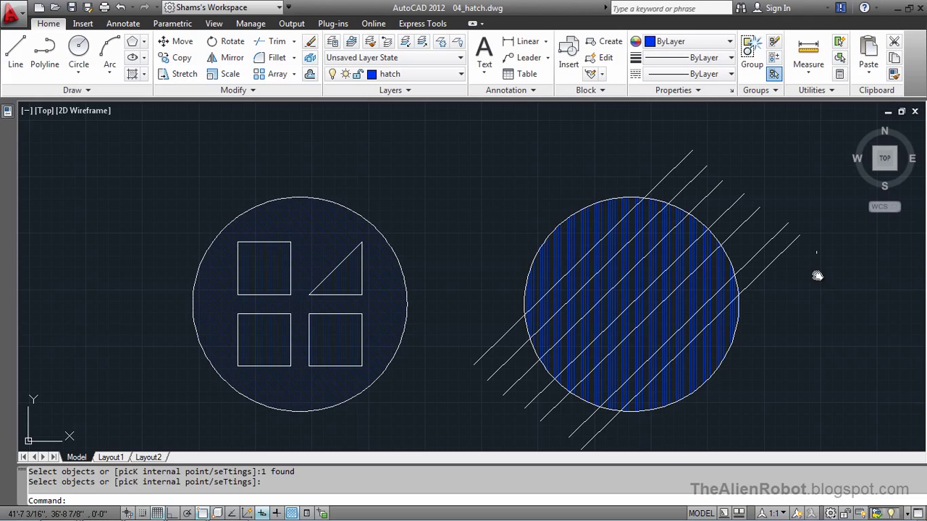
- Pan and zoom away from the circles to centre the dorm plan's two bedrooms and bath
middle_drag(817, 275, 563, 256)
middle_drag(755, 290, 794, 289)
scroll(710, 290, down, 2)
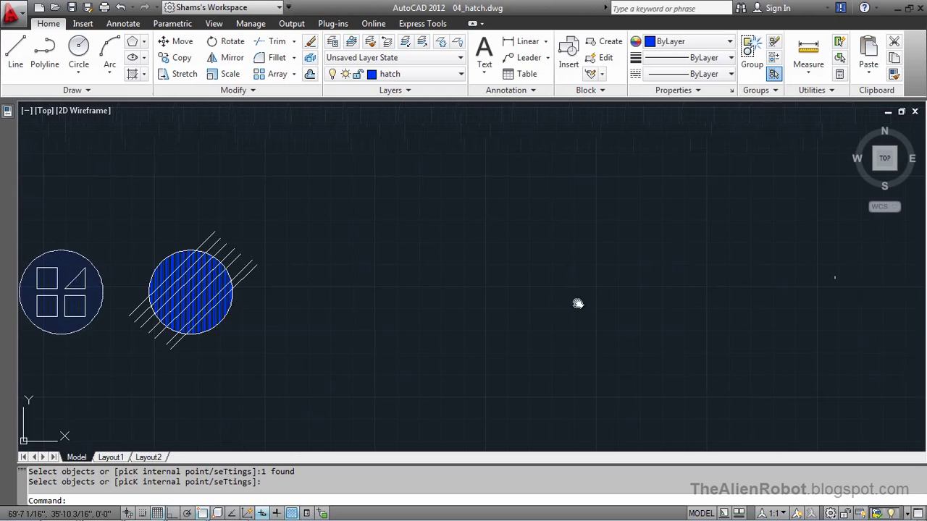
middle_drag(577, 304, 446, 301)
middle_drag(865, 253, 592, 324)
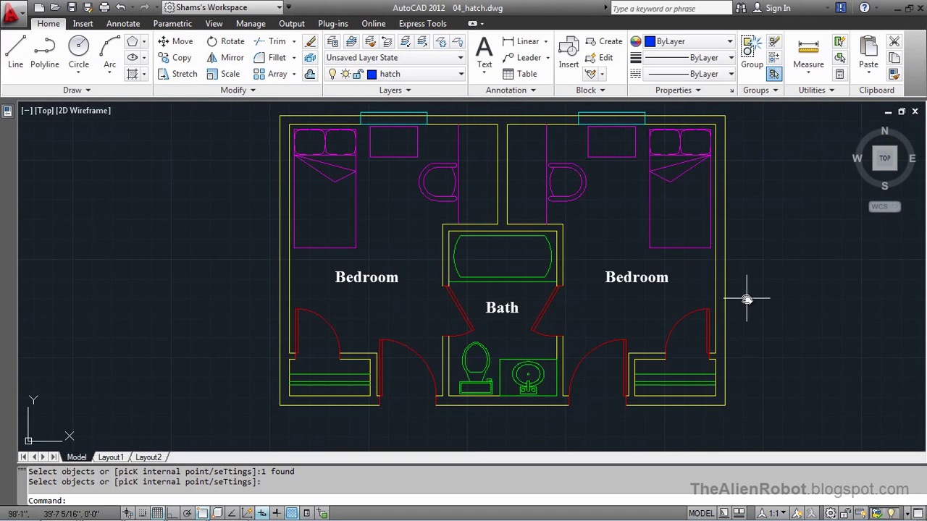
scroll(746, 307, down, 1)
middle_drag(783, 319, 795, 315)
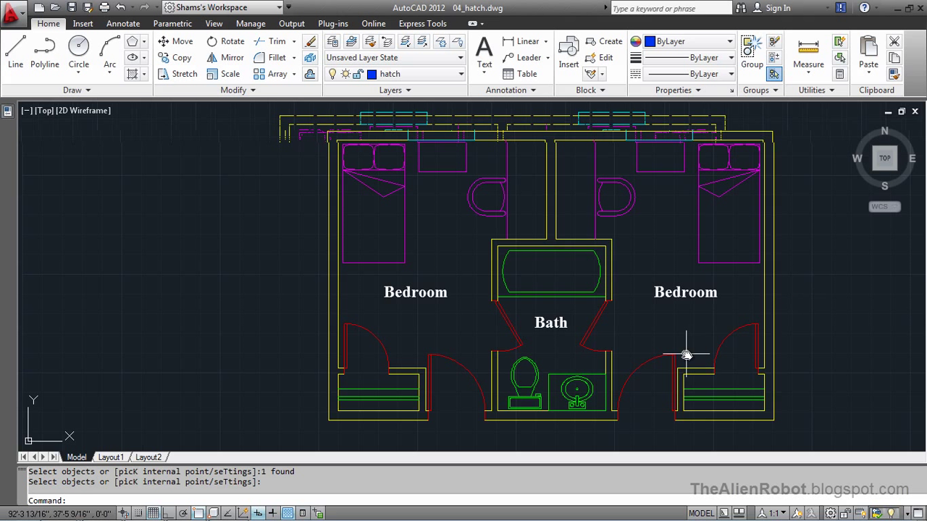
middle_drag(817, 304, 817, 289)
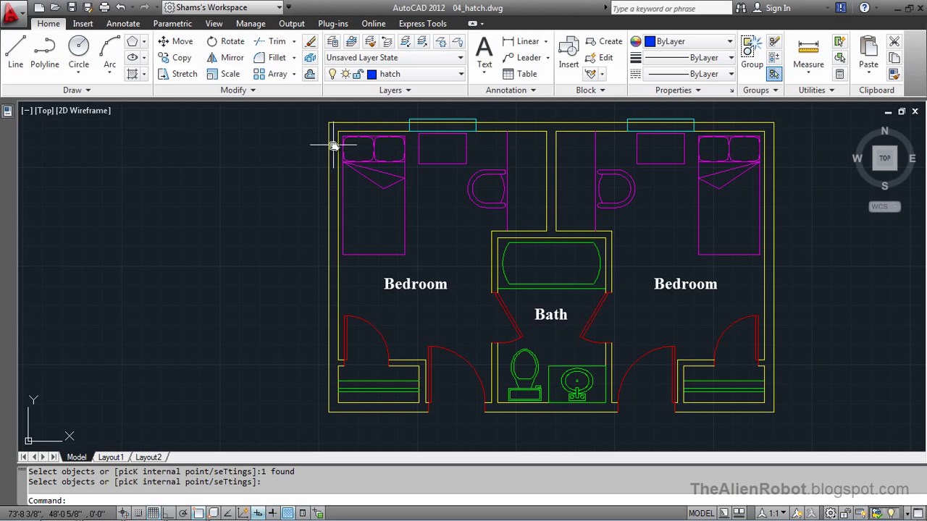
- Start a new floor-plan hatch with pattern scale 15 and the ANSI31 pattern
click(133, 76)
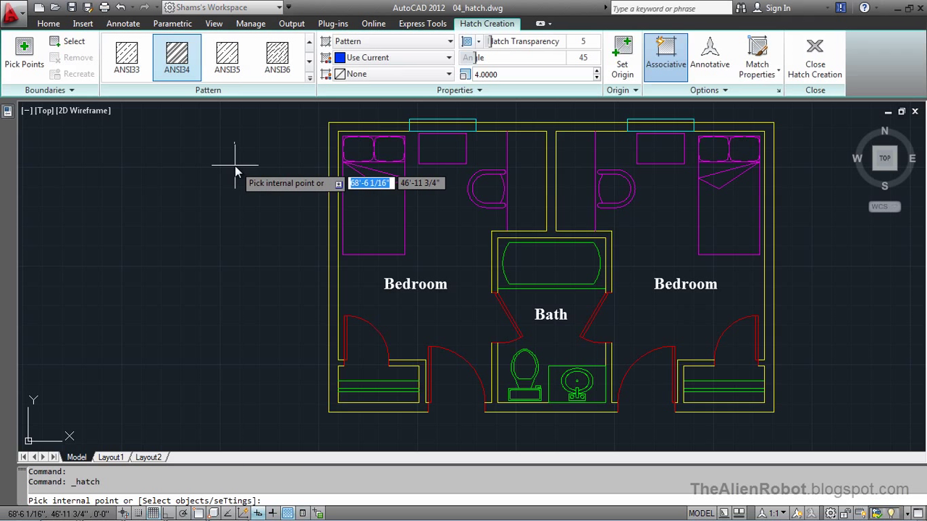
click(478, 74)
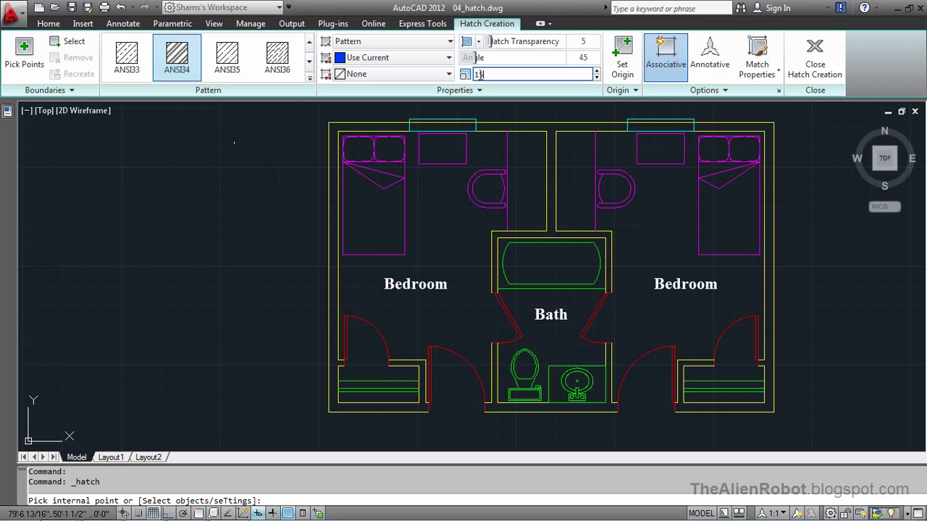
text(15)
key(Return)
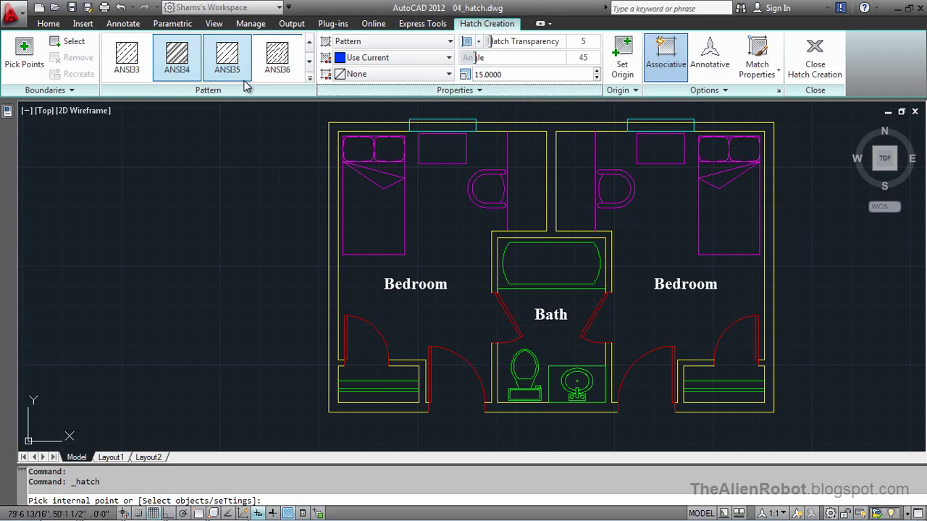
click(310, 82)
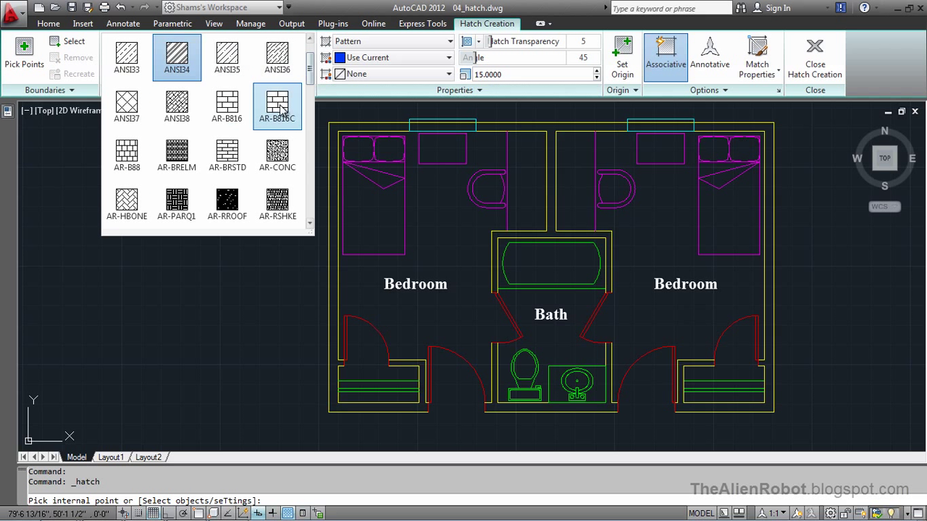
click(309, 39)
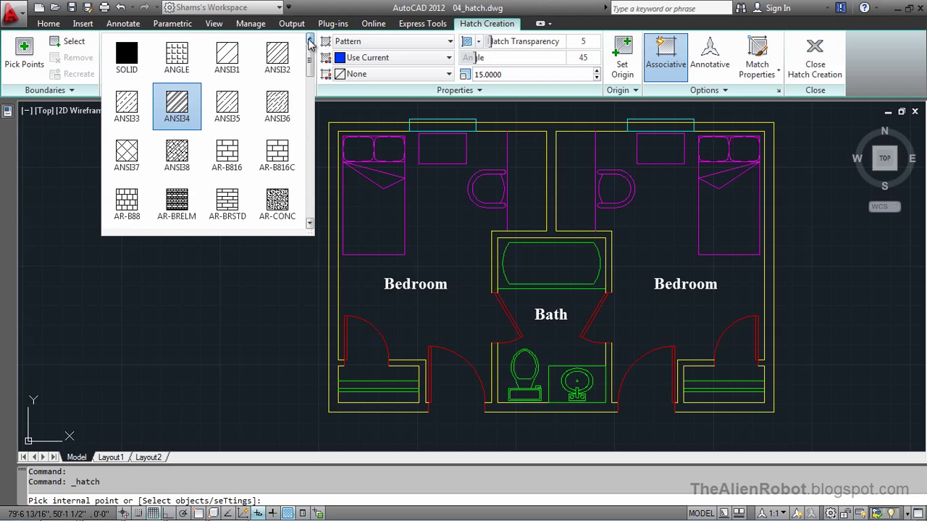
click(228, 58)
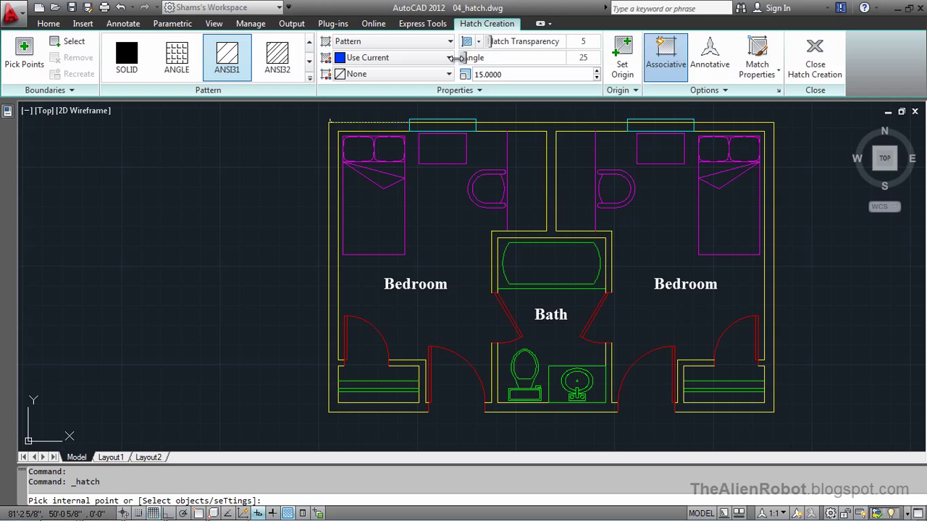
- Set the hatch angle to 0 and pick a point inside the walls as the boundary
drag(451, 58, 443, 58)
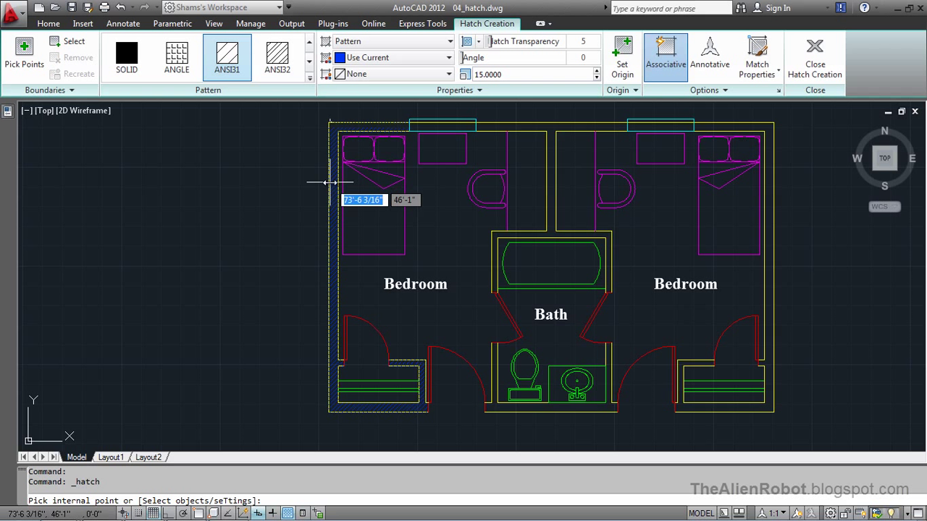
click(330, 182)
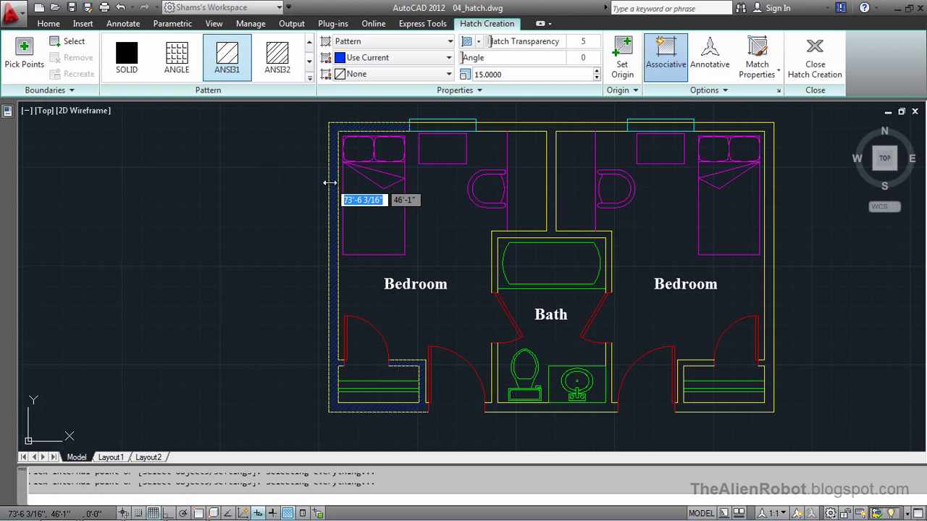